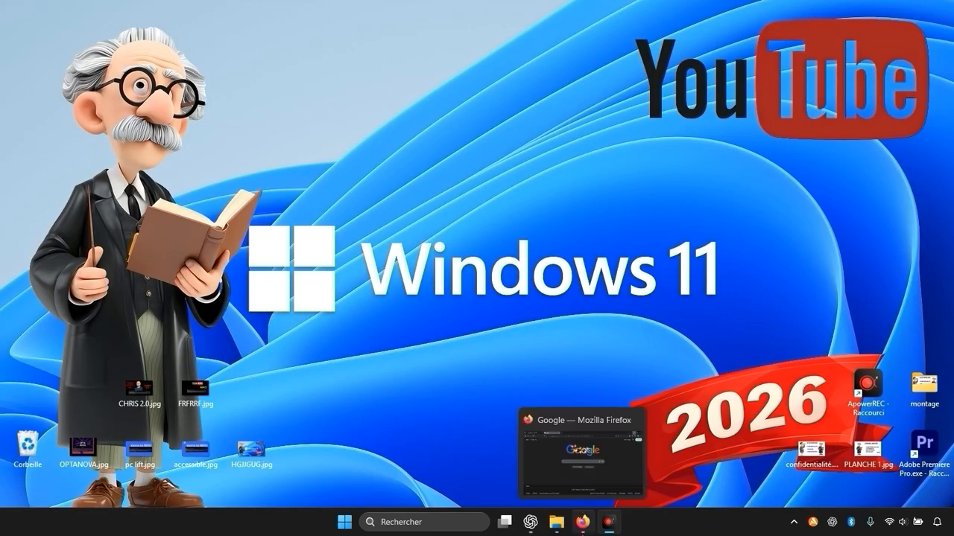
Step: Switch to Firefox and search Google for "autoruns"
click(583, 521)
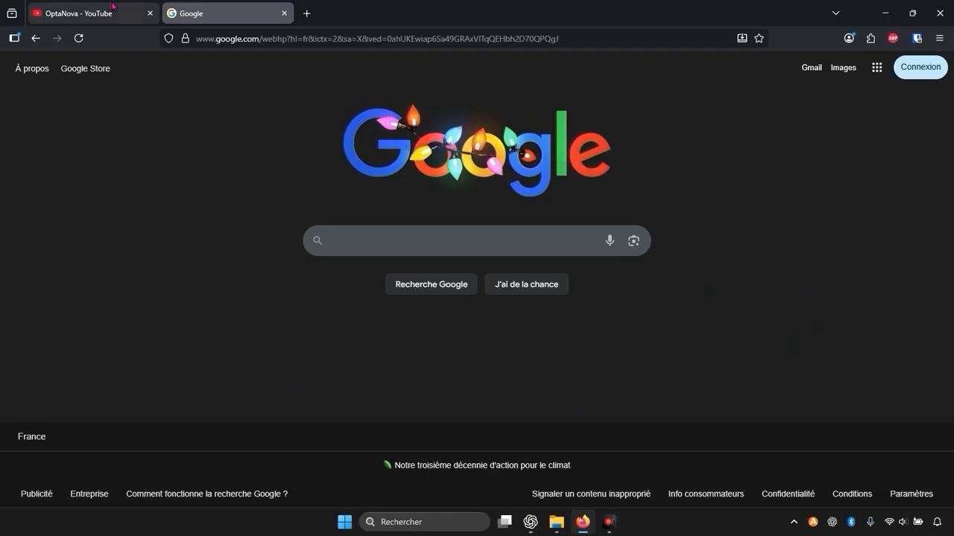
click(396, 240)
text(a)
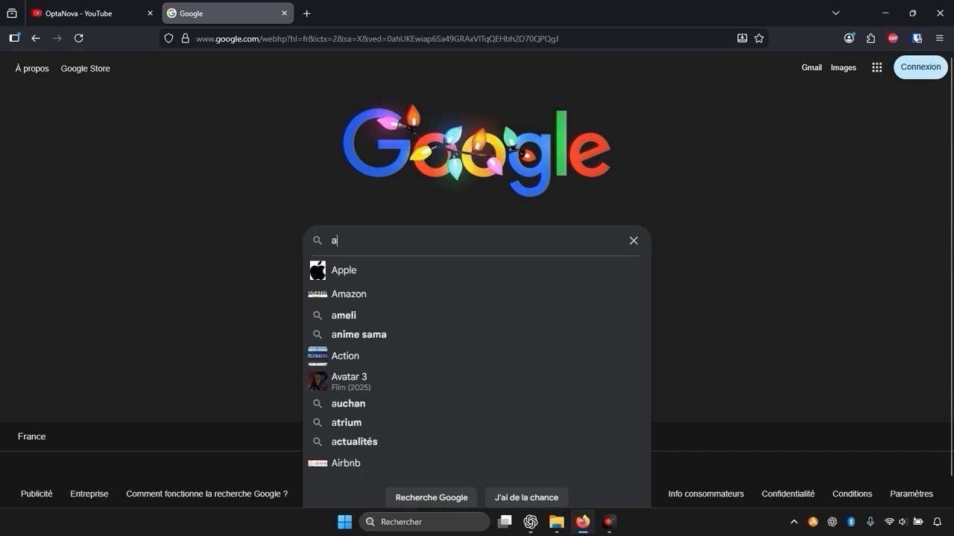
text(utorun)
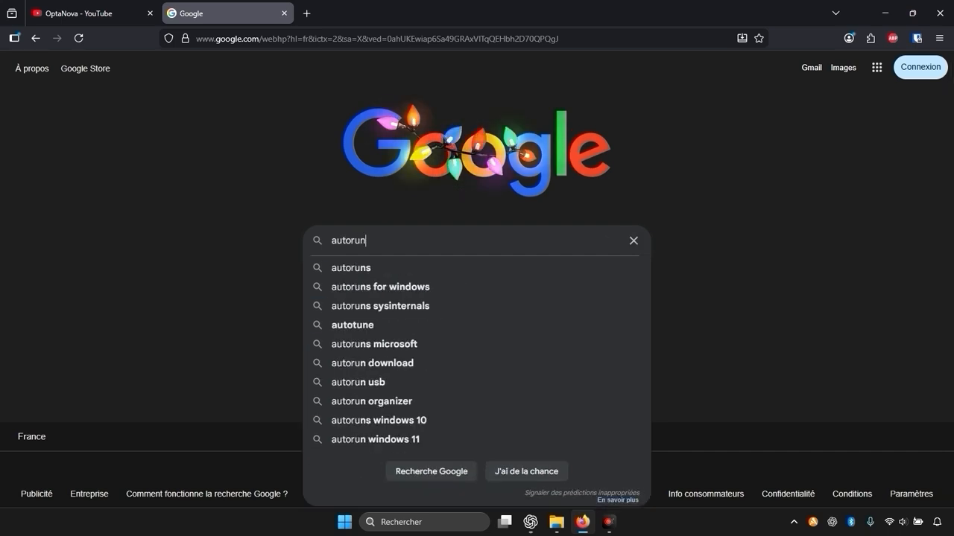
text(s)
key(Return)
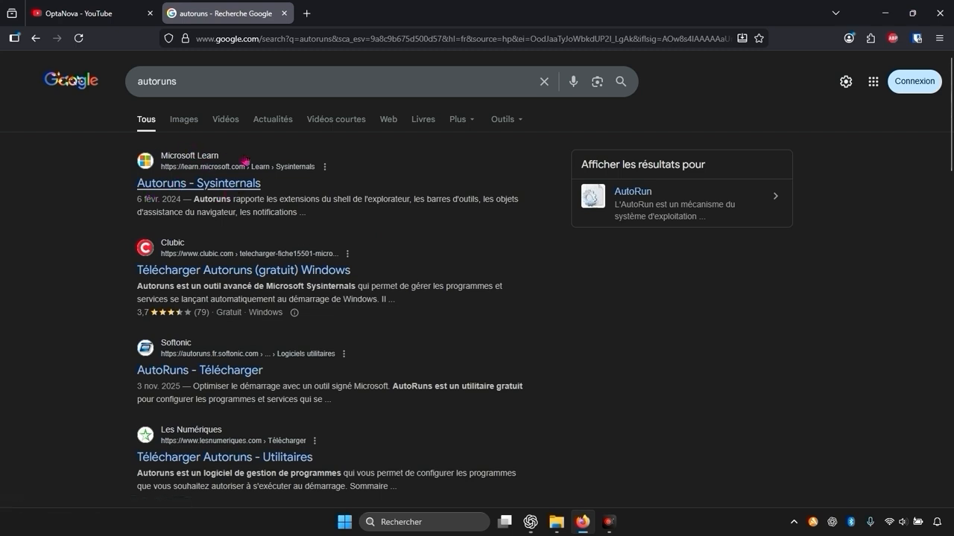
Step: Open the Microsoft Learn result for Autoruns - Sysinternals and download the Autoruns and Autorunsc archive
click(209, 191)
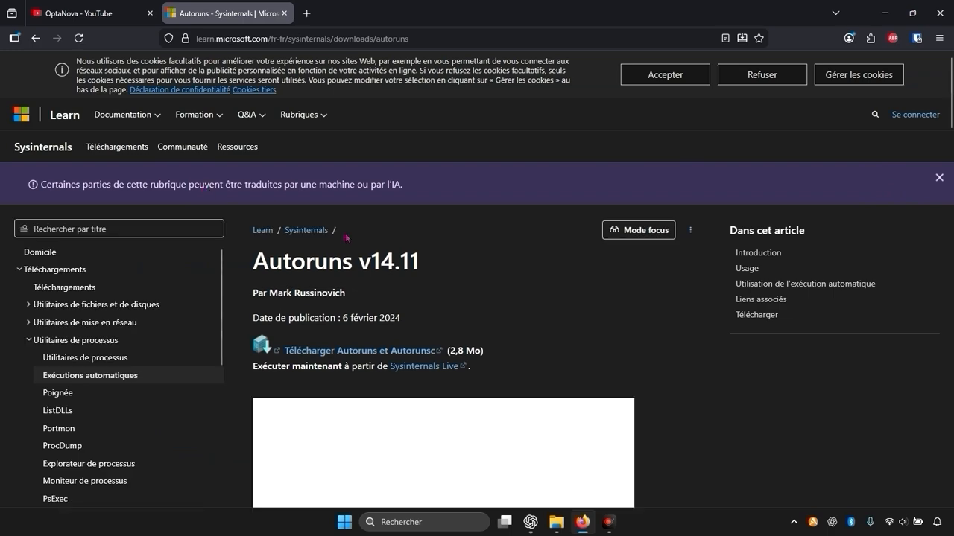
scroll(406, 209, down, 2)
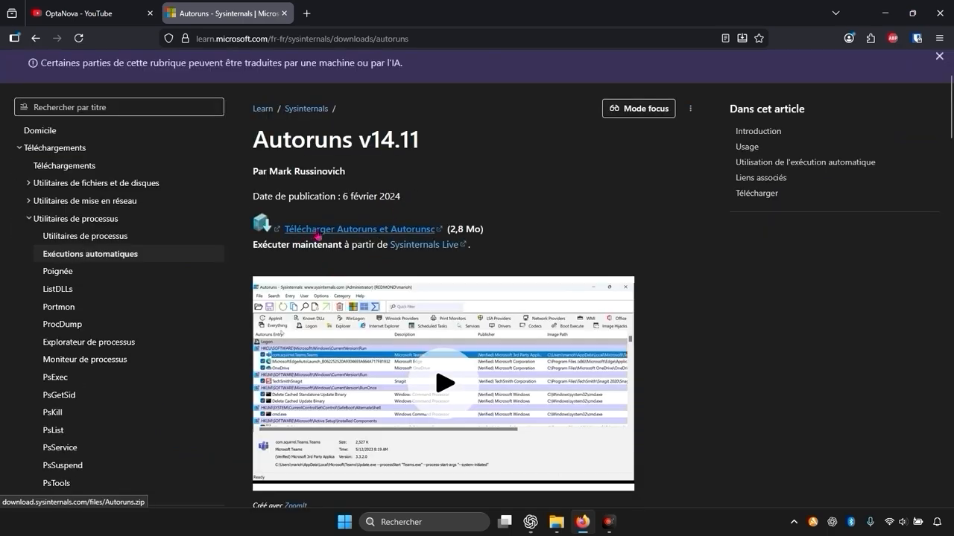
click(355, 235)
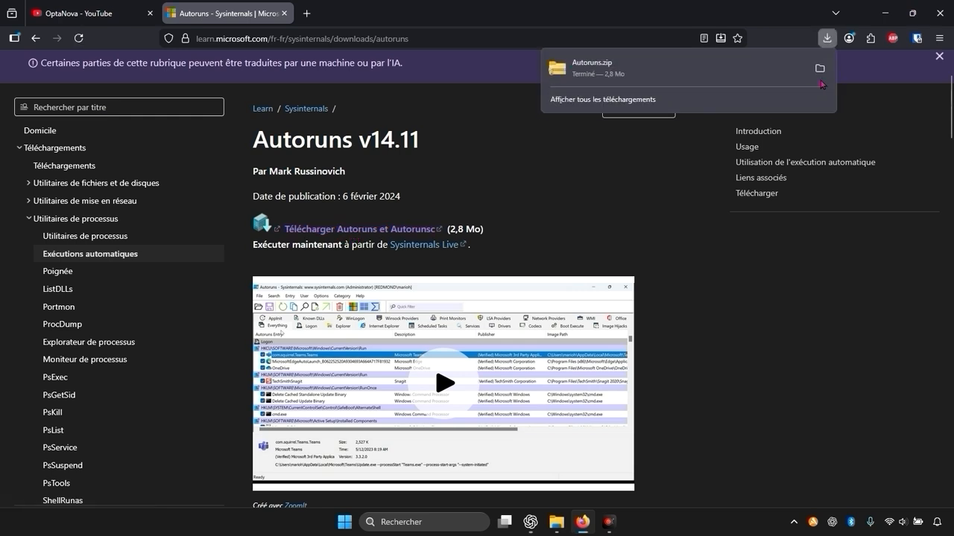
Step: Show the downloaded Autoruns.zip in its folder and extract all of its contents to the proposed destination
click(819, 69)
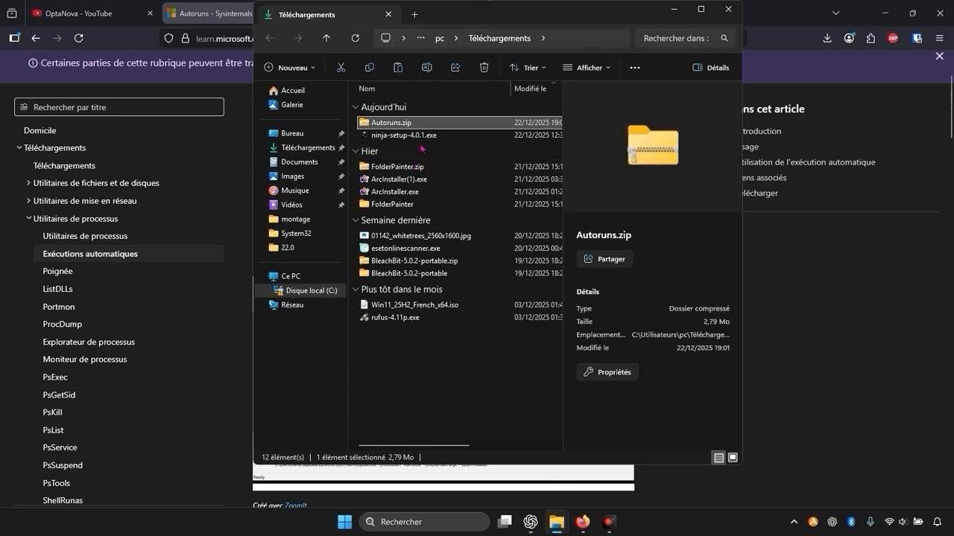
right_click(399, 126)
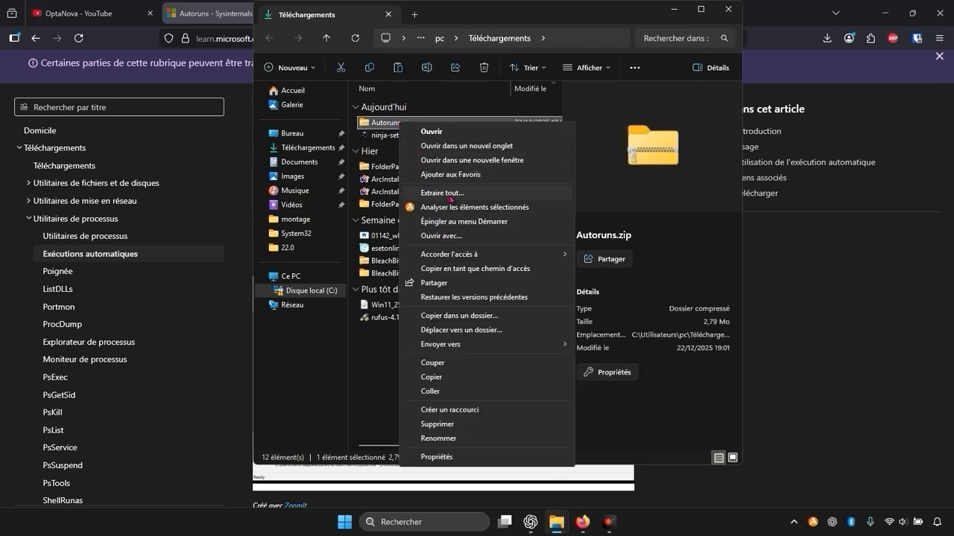
click(442, 193)
click(591, 375)
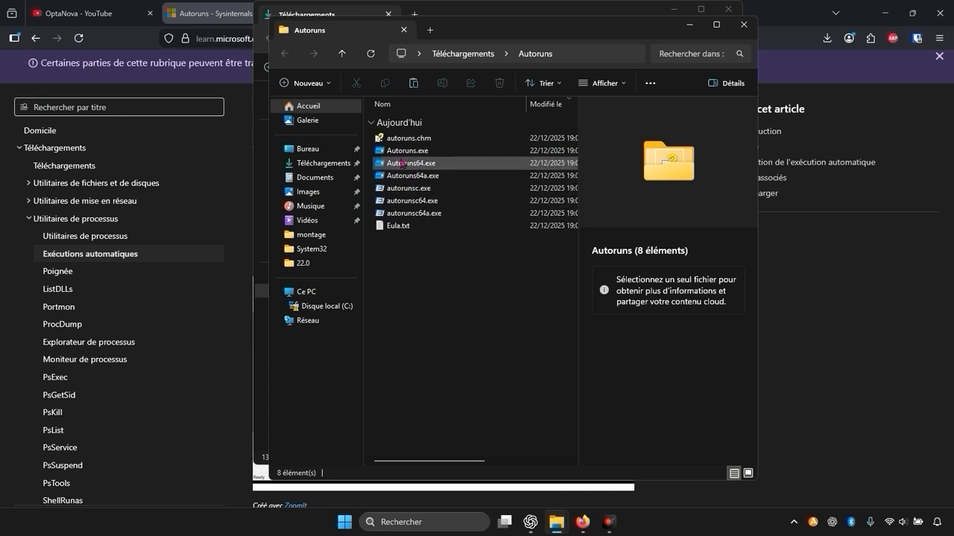
Step: Run Autoruns64.exe, accepting its license agreement, and close the browser and Downloads windows behind it
click(406, 163)
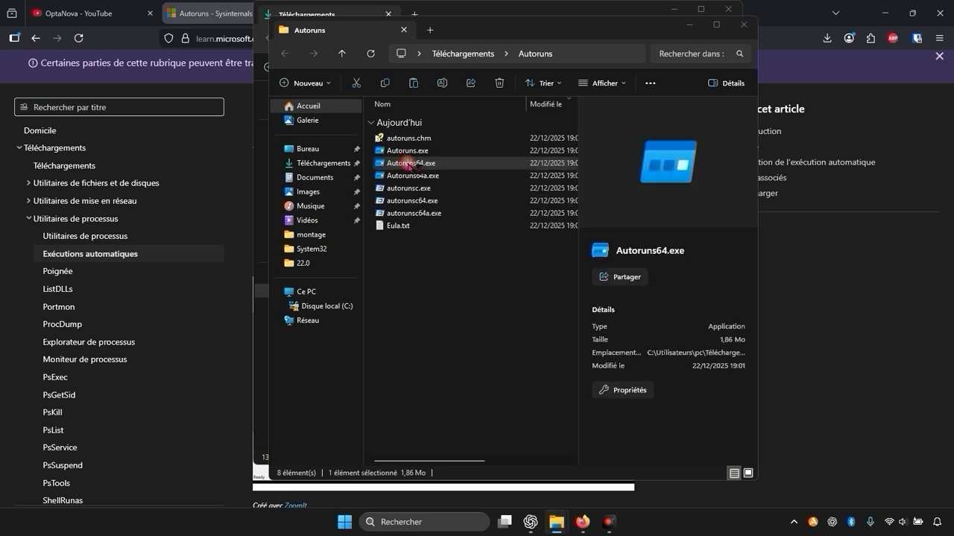
double_click(409, 166)
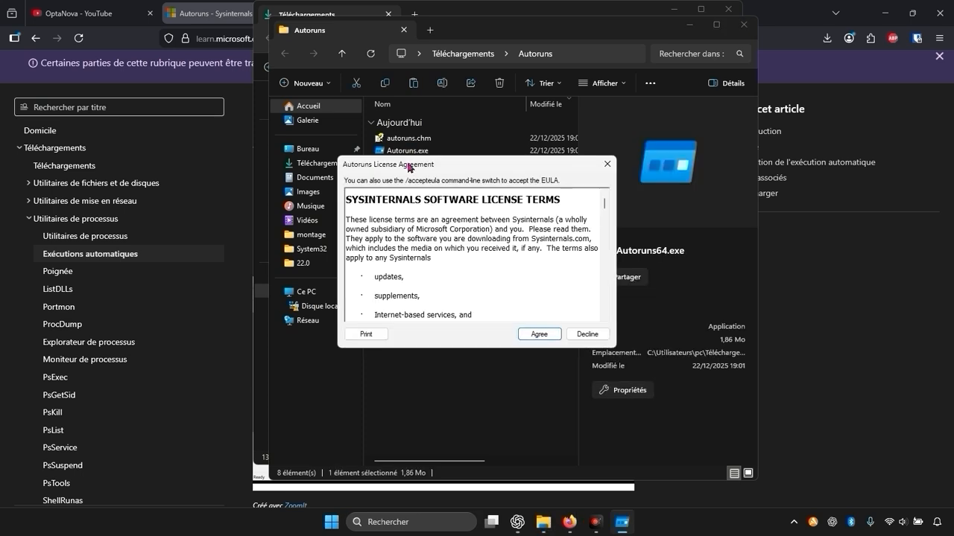
click(545, 337)
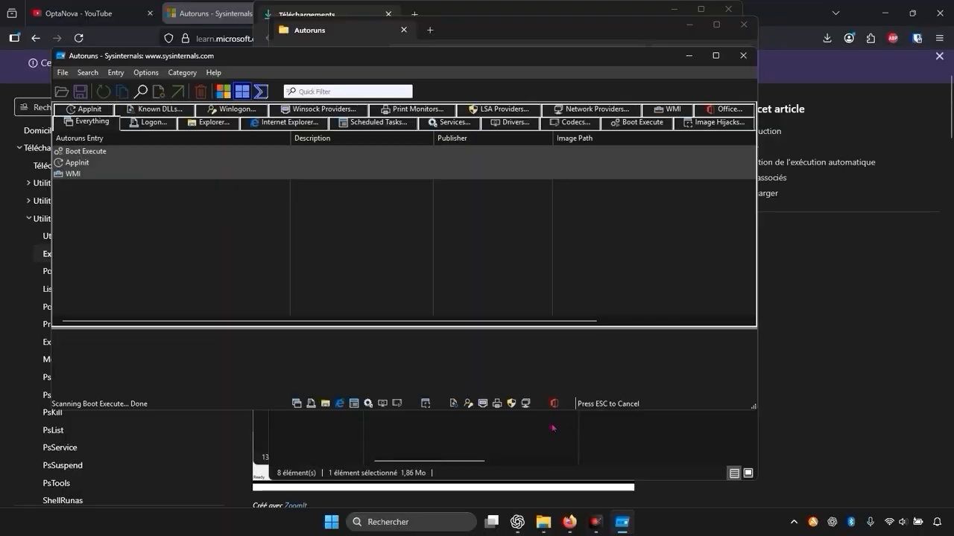
click(947, 7)
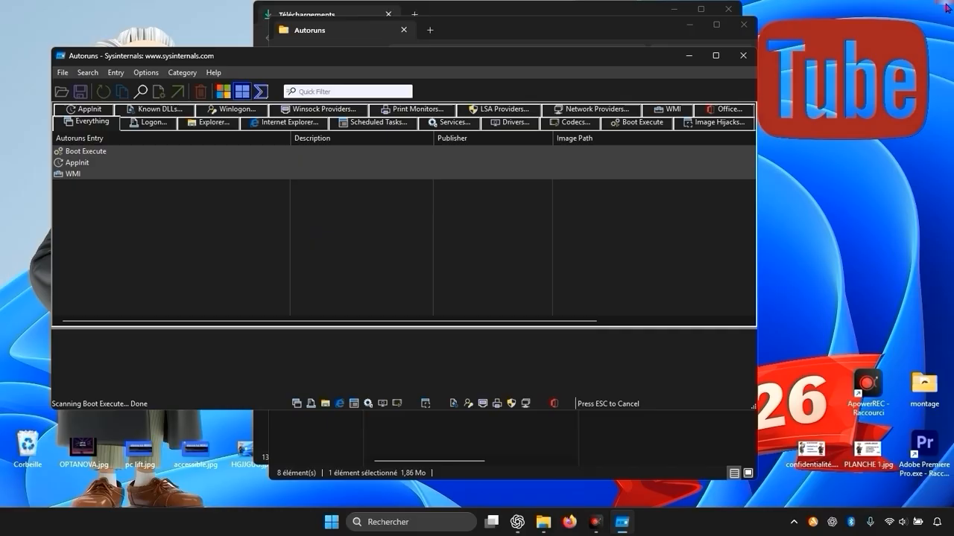
click(725, 9)
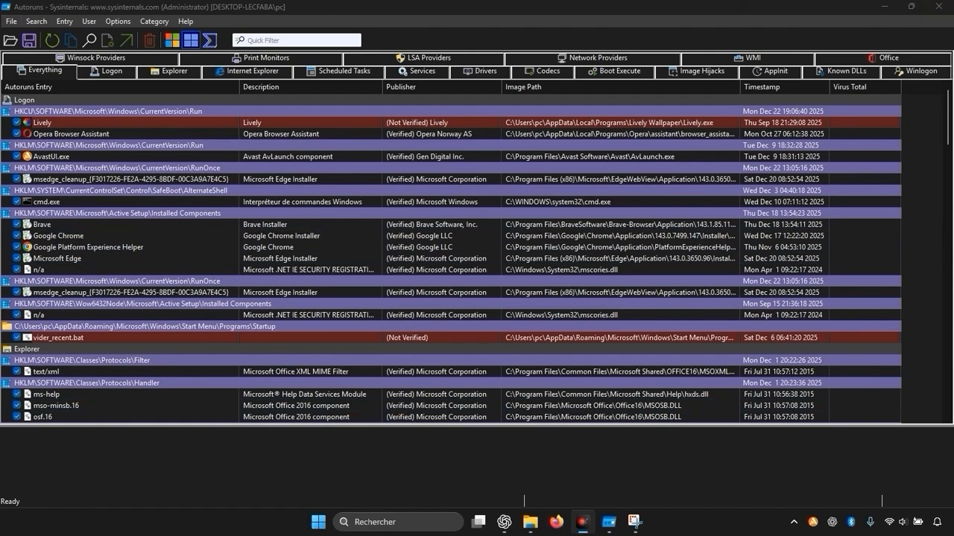
Step: Among the Logon entries, disable Lively, Opera Browser Assistant and the first msedge_cleanup entry
click(108, 71)
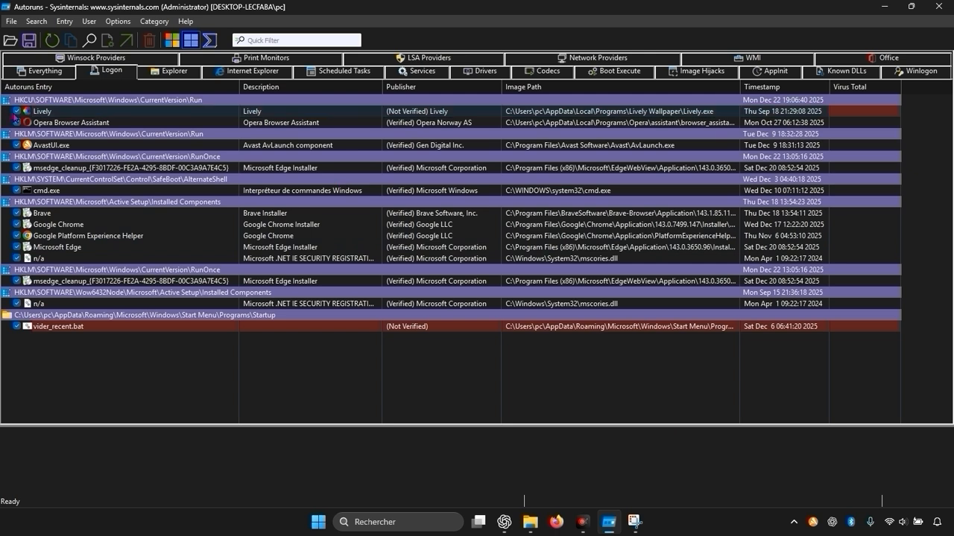
click(16, 112)
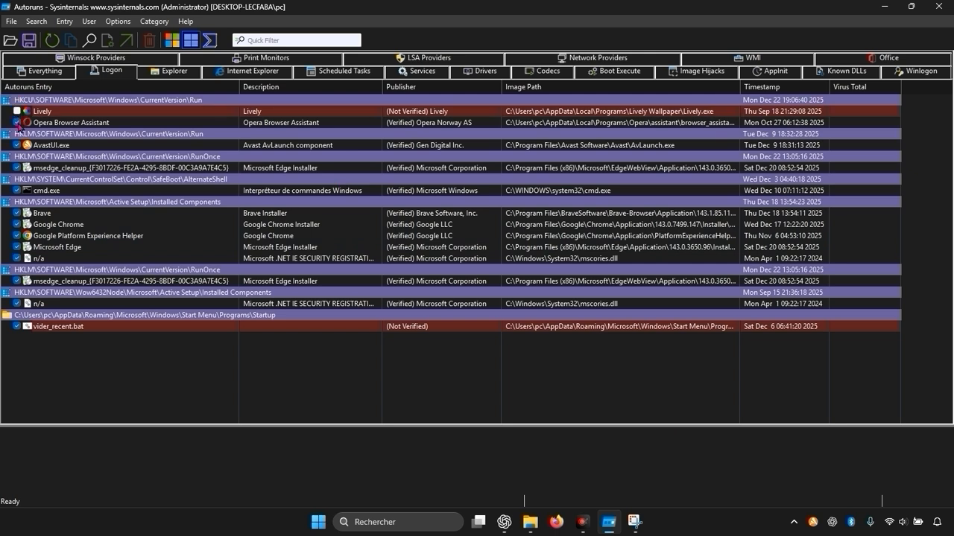
click(17, 122)
click(17, 168)
Step: Disable the Brave, Google Chrome, Google Platform Experience Helper and Microsoft Edge installed components, and try to disable the second msedge_cleanup entry
click(17, 213)
click(17, 224)
click(17, 236)
click(17, 247)
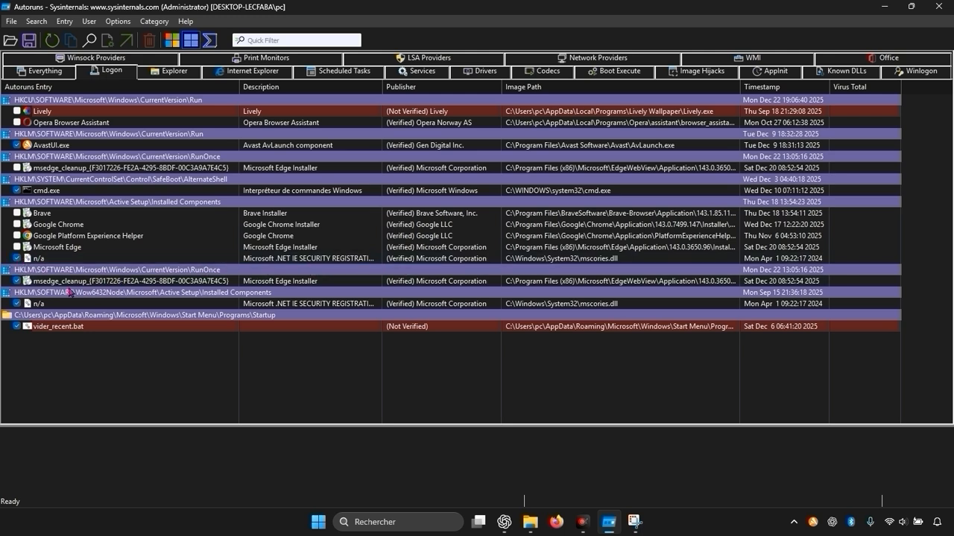
click(17, 281)
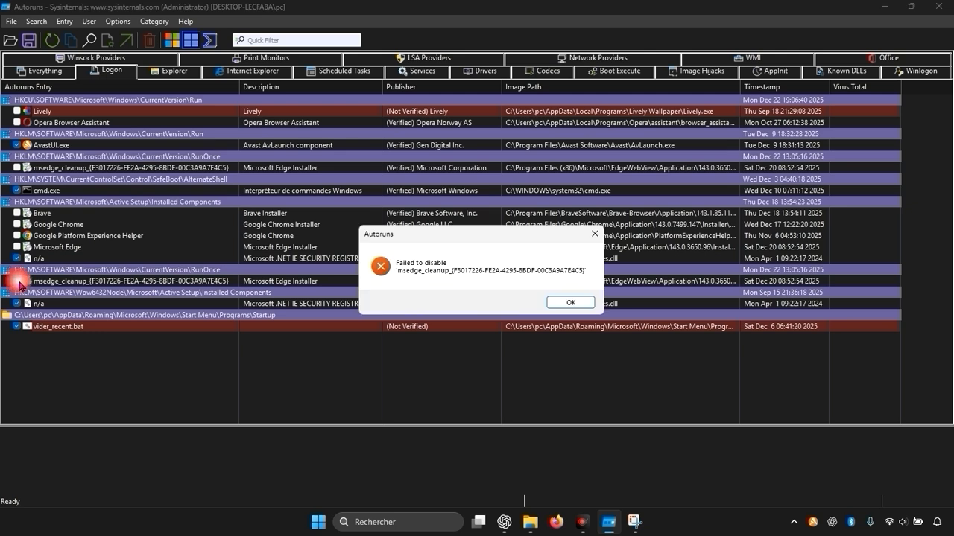
click(570, 303)
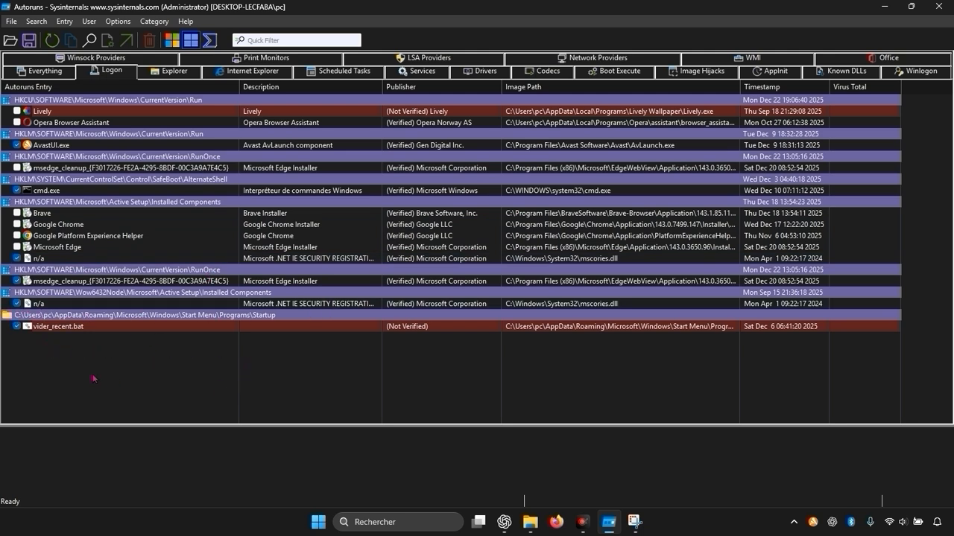
Step: View the complete list of autostart entries across all categories and return to the Logon entries
click(52, 329)
click(41, 71)
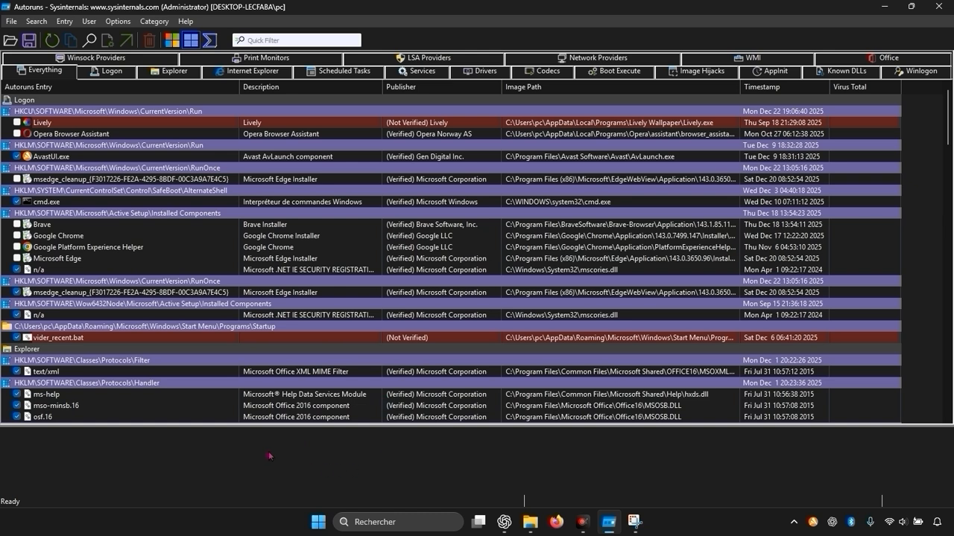
click(118, 71)
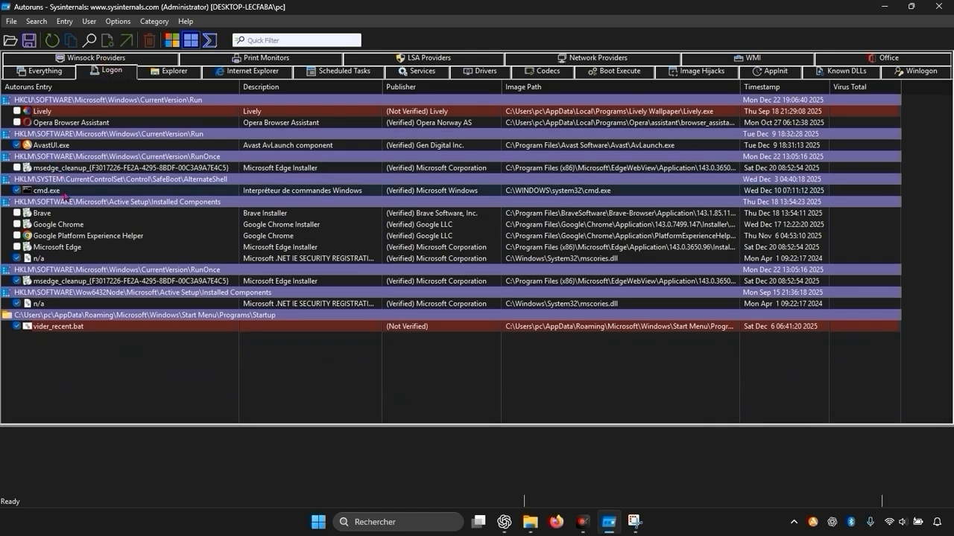